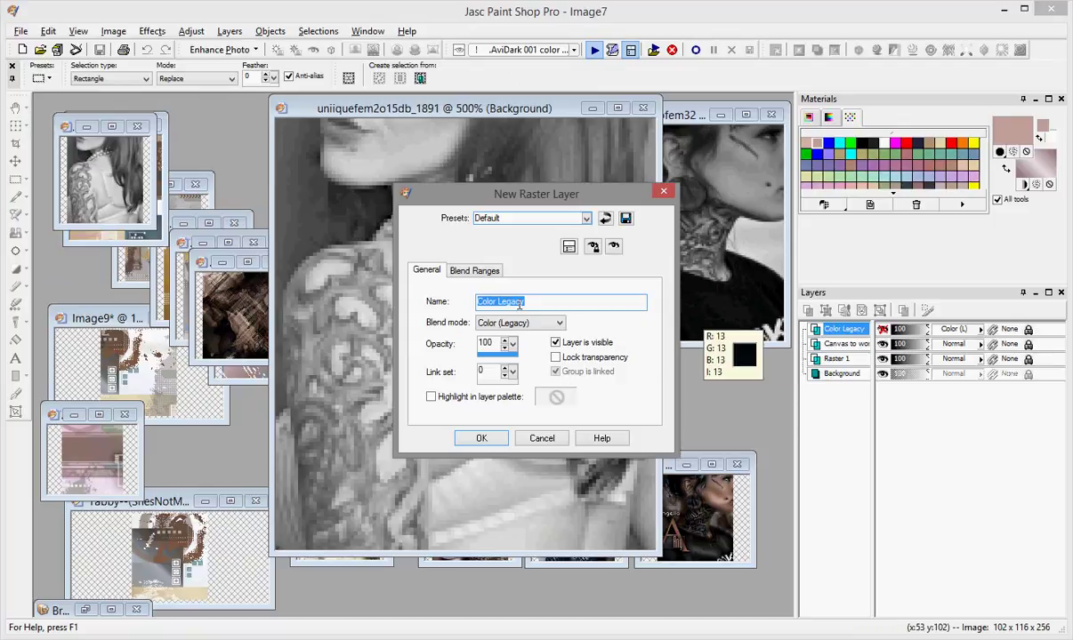
Create the Color Legacy layer with the Color (Legacy) blend mode at 100 opacity to tint the portrait with the skin tone
scroll(145, 167, "up", 3)
left_click_drag(185, 127, 405, 108)
scroll(404, 199, "up", 1)
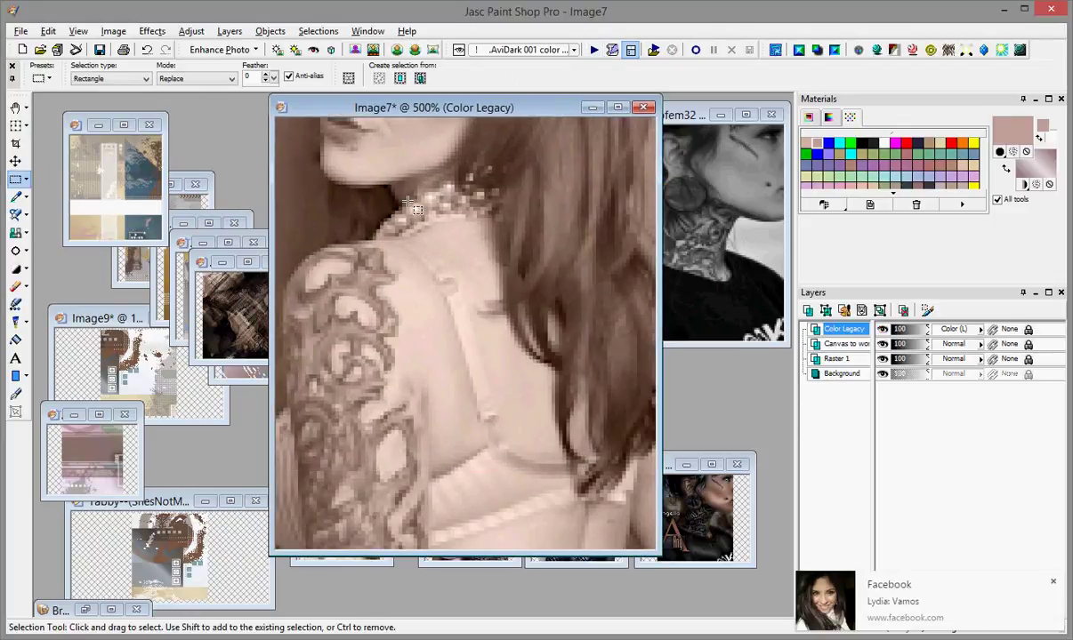
Airbrush the hair with a muted reddish brown on the Color Legacy layer at brush size 5
left_click(16, 215)
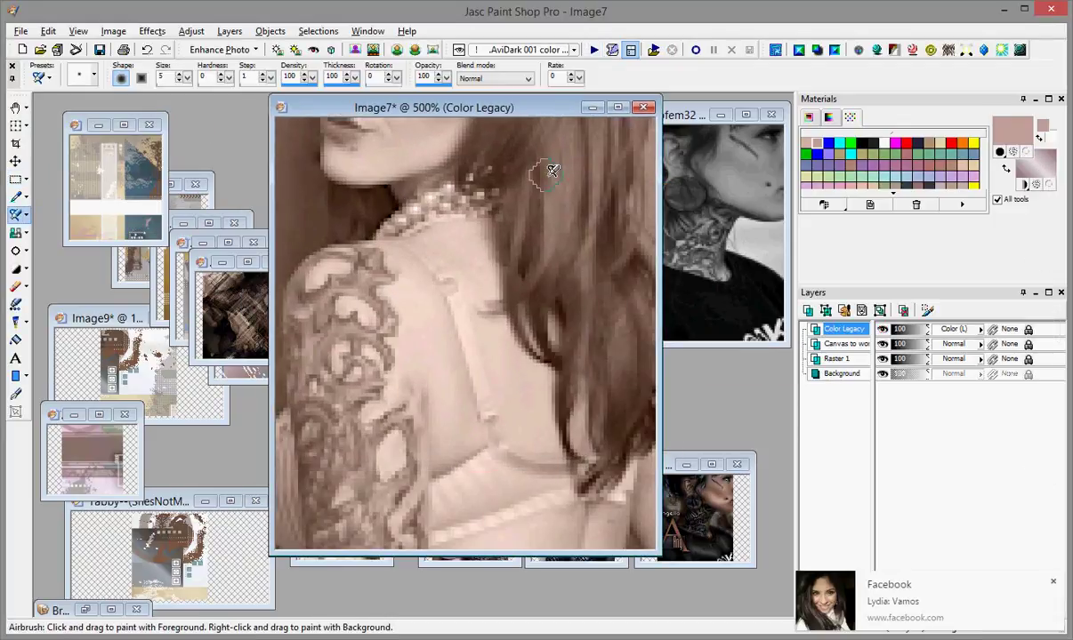
left_click(886, 145)
left_click(893, 194)
scroll(845, 169, "down", 4)
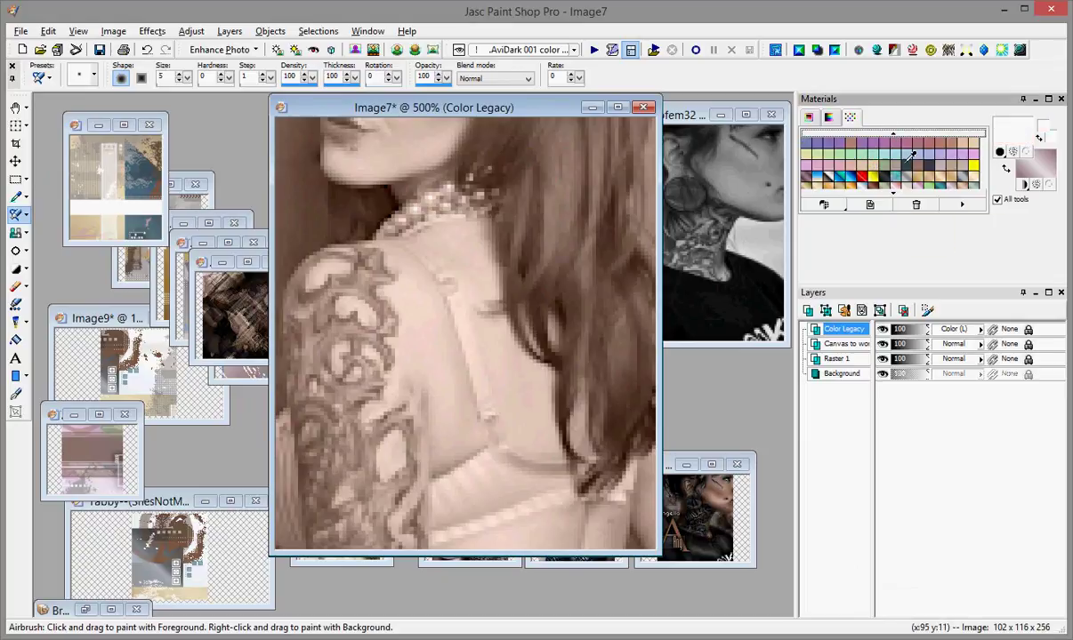
left_click(918, 164)
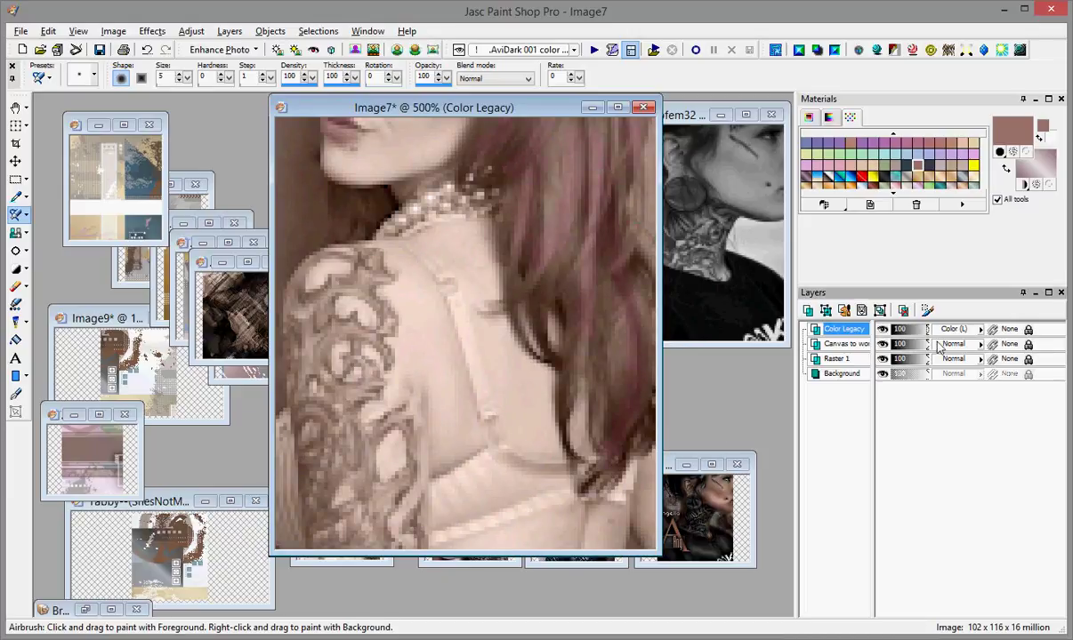
Airbrush white over the background, necklace, bra and arm tattoo to neutralize their skin tint
scroll(888, 147, "up", 5)
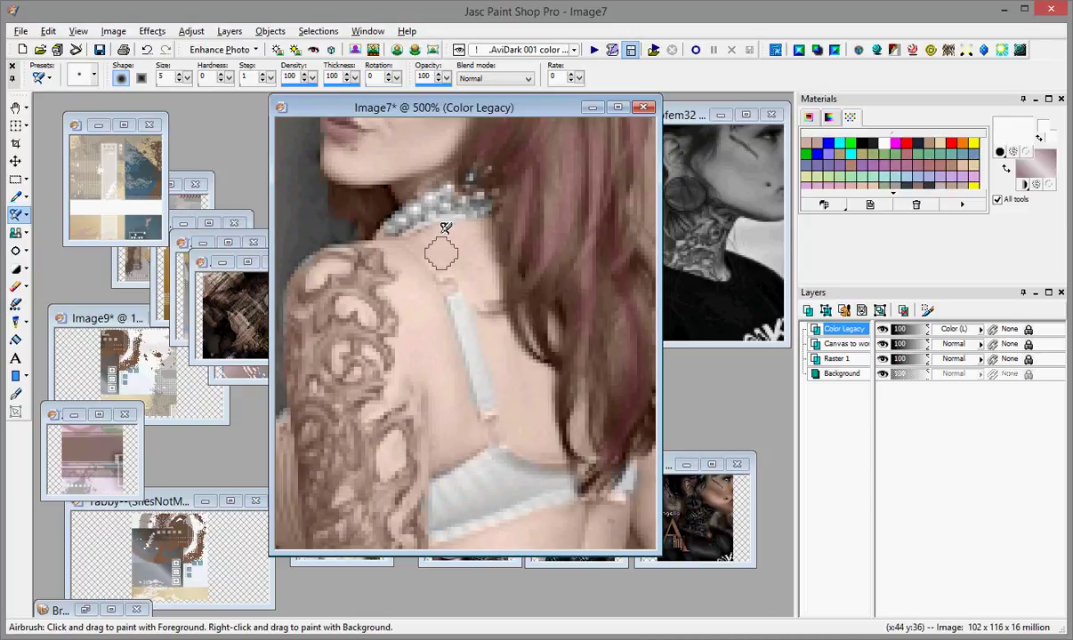
left_click(896, 194)
left_click(896, 194)
left_click(894, 135)
left_click_drag(325, 331, 328, 299)
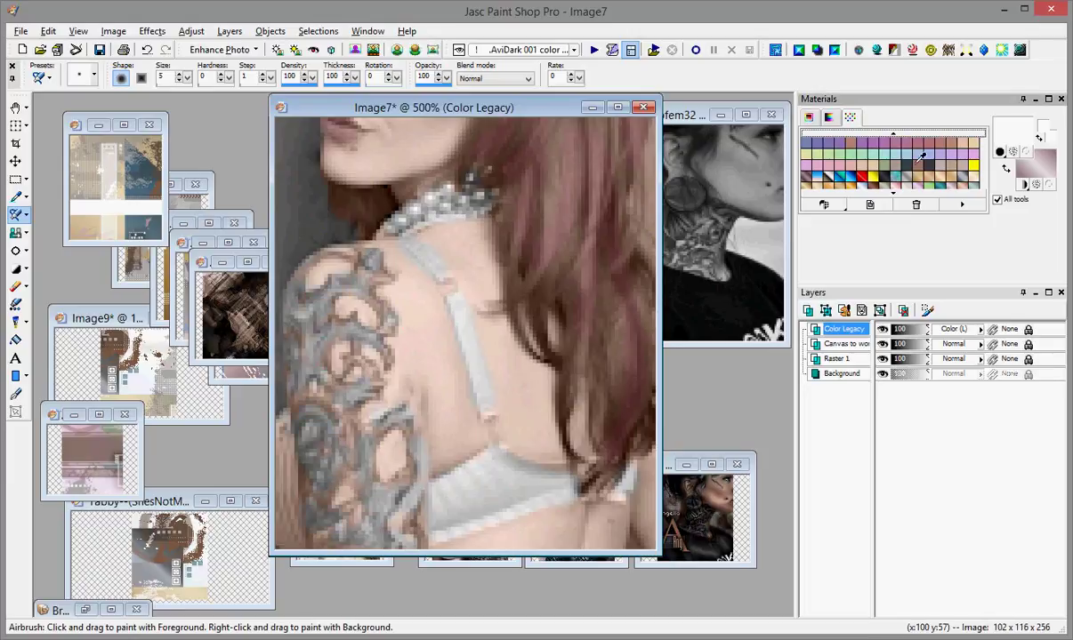
Colour the arm tattoo with airbrush strokes in dark blue-grey and muted reddish brown
left_click(907, 164)
mouse_move(318, 359)
left_mouse_down()
mouse_move(327, 452)
mouse_move(376, 517)
left_mouse_up()
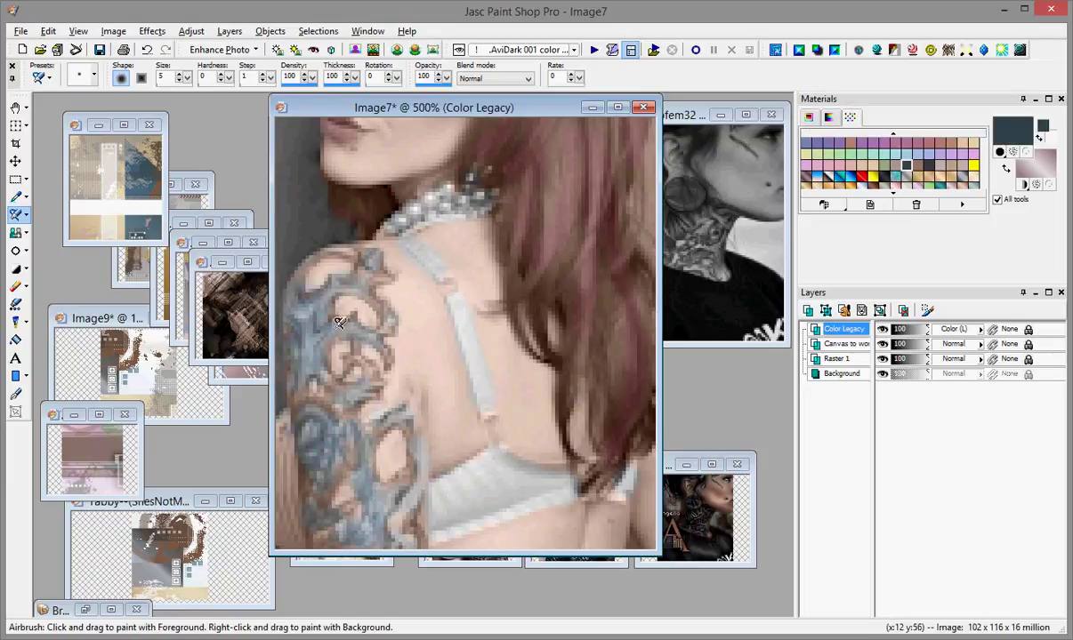
left_click(919, 167)
mouse_move(318, 394)
left_mouse_down()
mouse_move(350, 424)
mouse_move(358, 342)
mouse_move(377, 304)
left_mouse_up()
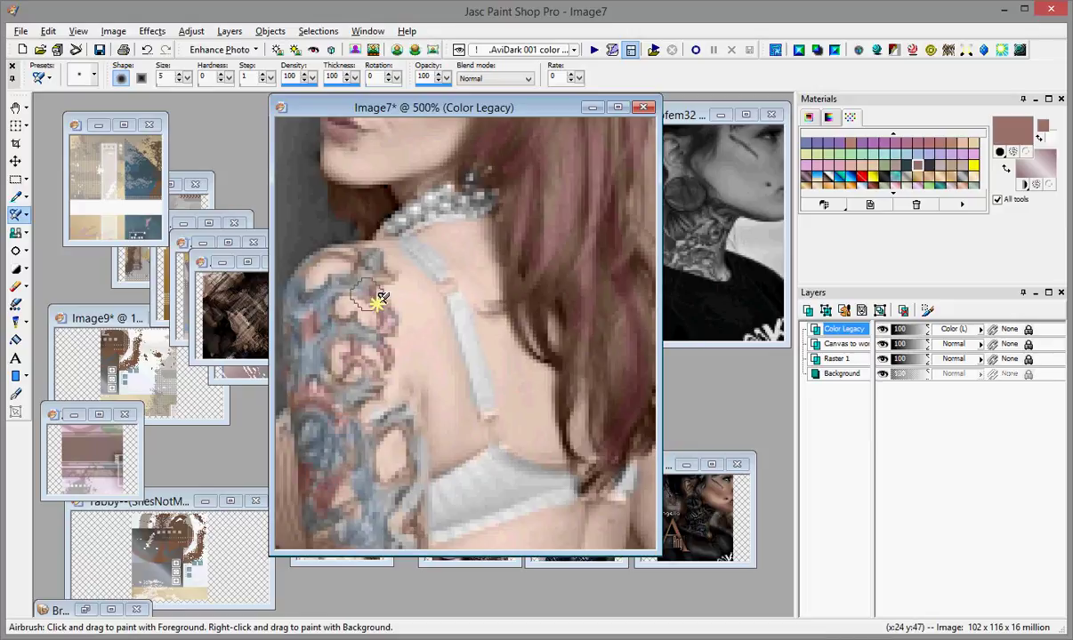
left_click(928, 165)
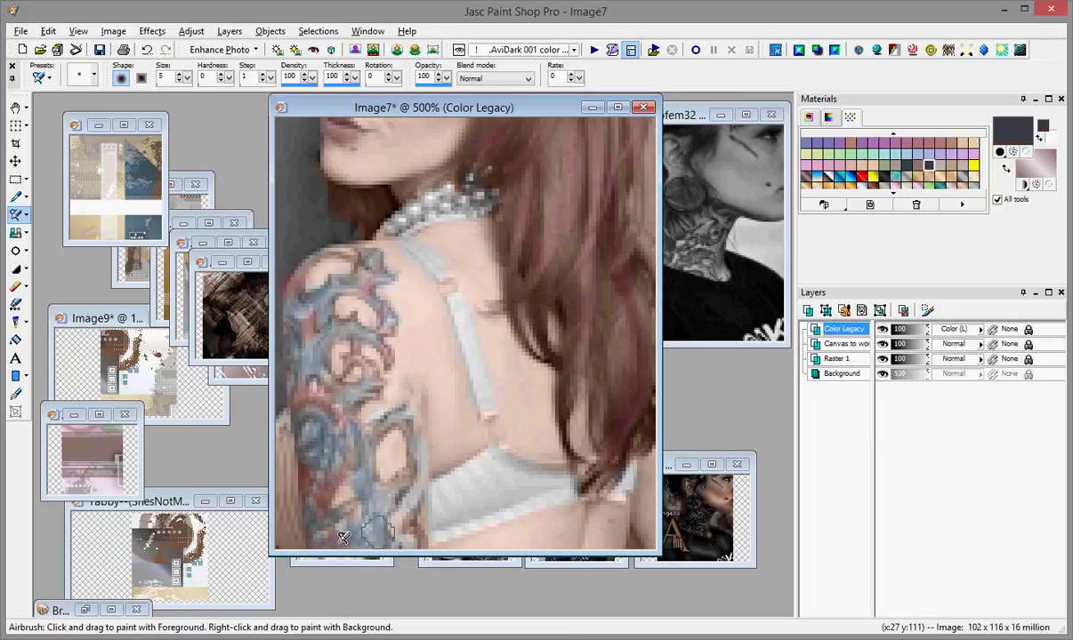
Airbrush white along the lower outer edge of the arm to neutralize the background there
left_click(893, 134)
left_click(885, 143)
left_click(284, 528)
left_click_drag(284, 453, 286, 514)
Run the .AviDark 002 Lucis TEXTURE script and the .AviDark 003 G Blur script with a Gaussian Blur radius of 3.00
mouse_move(452, 108)
left_mouse_down()
mouse_move(379, 127)
mouse_move(398, 107)
left_mouse_up()
left_click(574, 51)
left_click(553, 209)
left_click(594, 50)
left_click(593, 49)
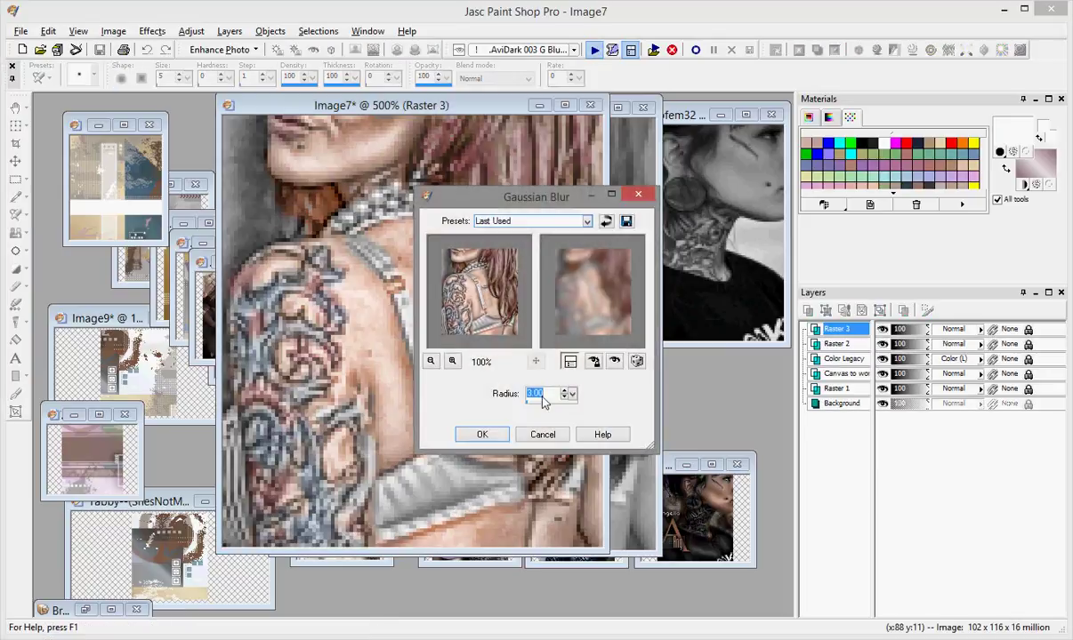
Erase parts of the blurred layer with a size 10 eraser at 25 opacity, working on the maximized image
double_click(167, 76)
type("10")
mouse_move(440, 352)
left_mouse_down()
mouse_move(472, 377)
mouse_move(436, 284)
mouse_move(399, 434)
mouse_move(366, 290)
mouse_move(360, 353)
left_mouse_up()
left_click(565, 105)
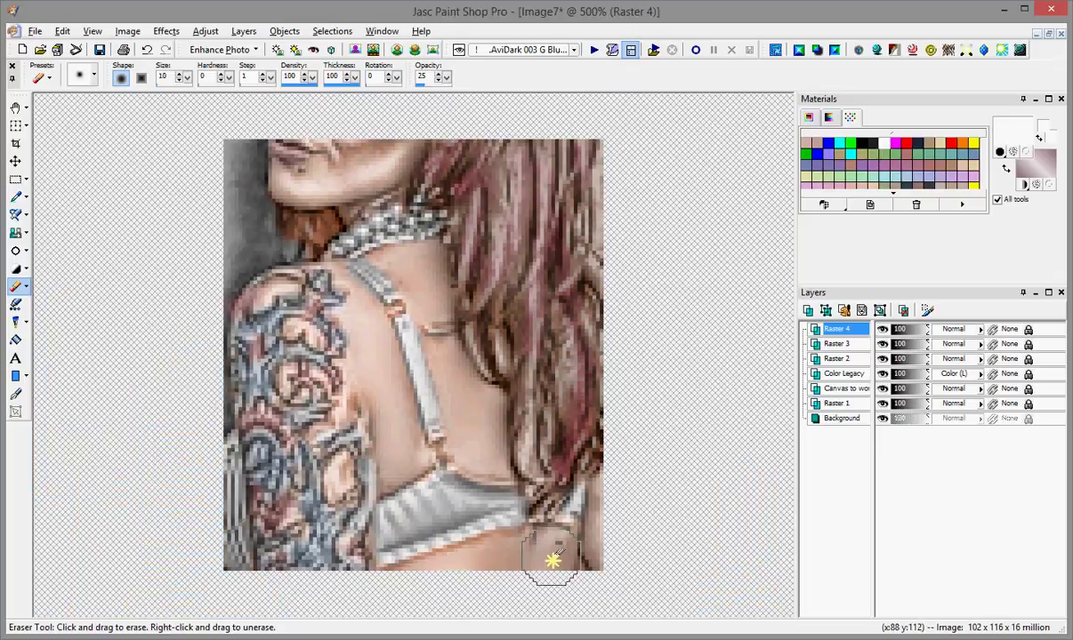
left_click_drag(496, 427, 468, 407)
mouse_move(320, 162)
left_mouse_down()
mouse_move(350, 147)
mouse_move(328, 178)
mouse_move(327, 155)
mouse_move(357, 158)
left_mouse_up()
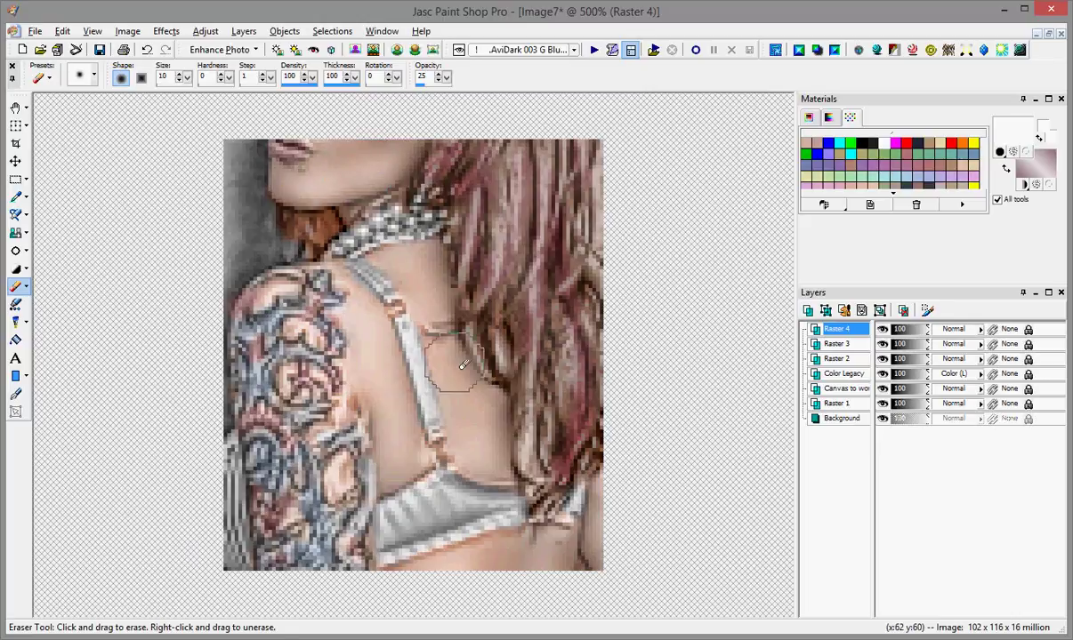
Run the .AviDark 004 Aetherize script on the image with Blur 48 and Hues 58
left_click(1049, 34)
mouse_move(507, 105)
left_mouse_down()
mouse_move(191, 122)
mouse_move(507, 109)
left_mouse_up()
left_click(588, 108)
left_click(574, 49)
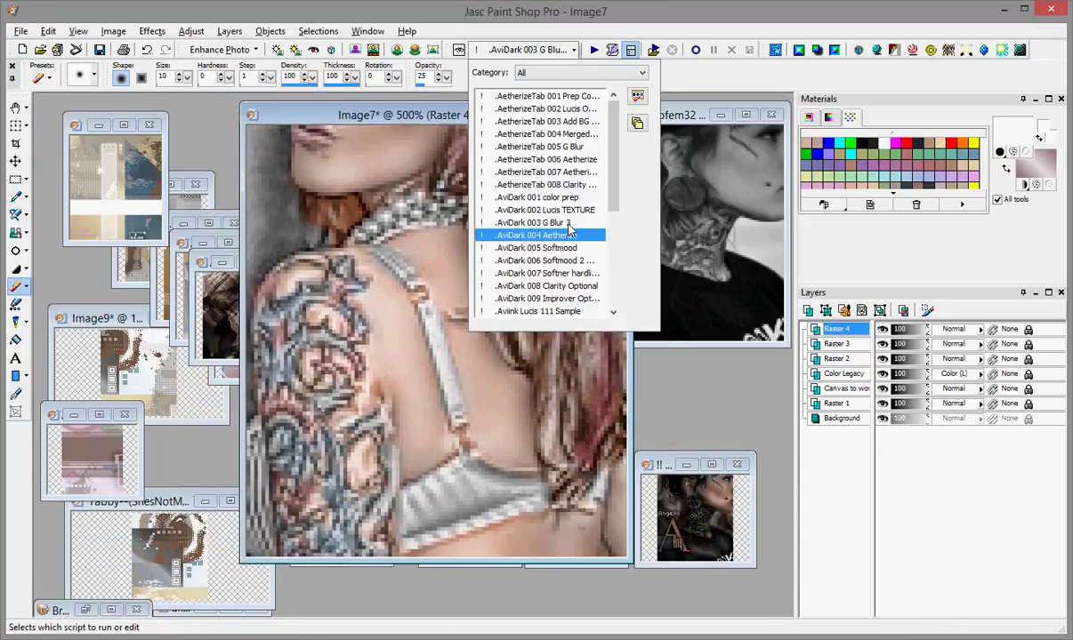
left_click(536, 235)
left_click(594, 50)
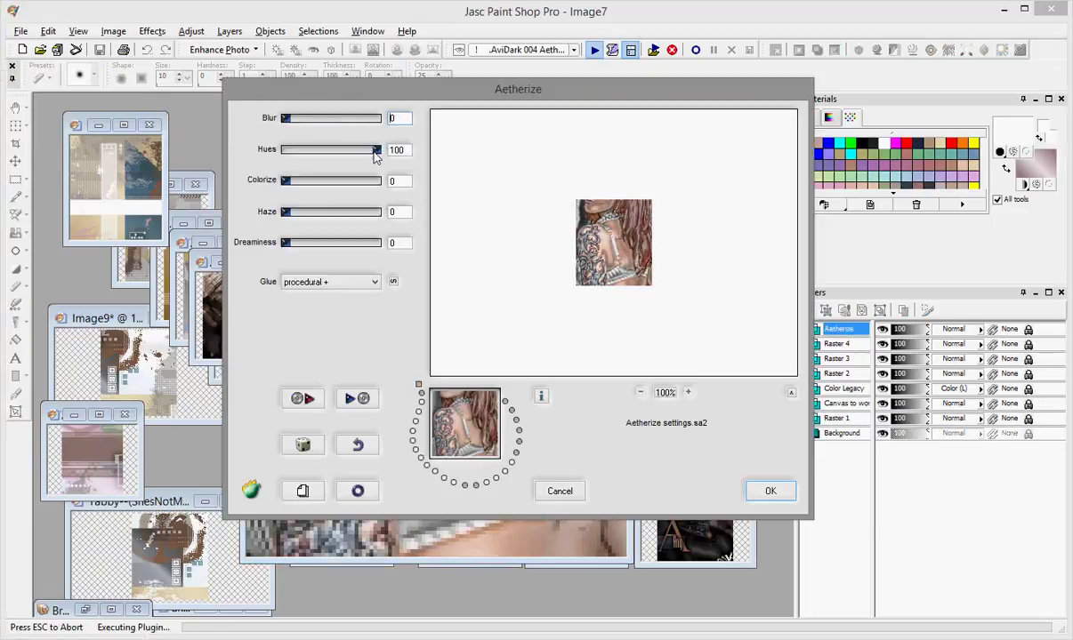
left_click_drag(375, 151, 345, 152)
left_click_drag(289, 120, 302, 122)
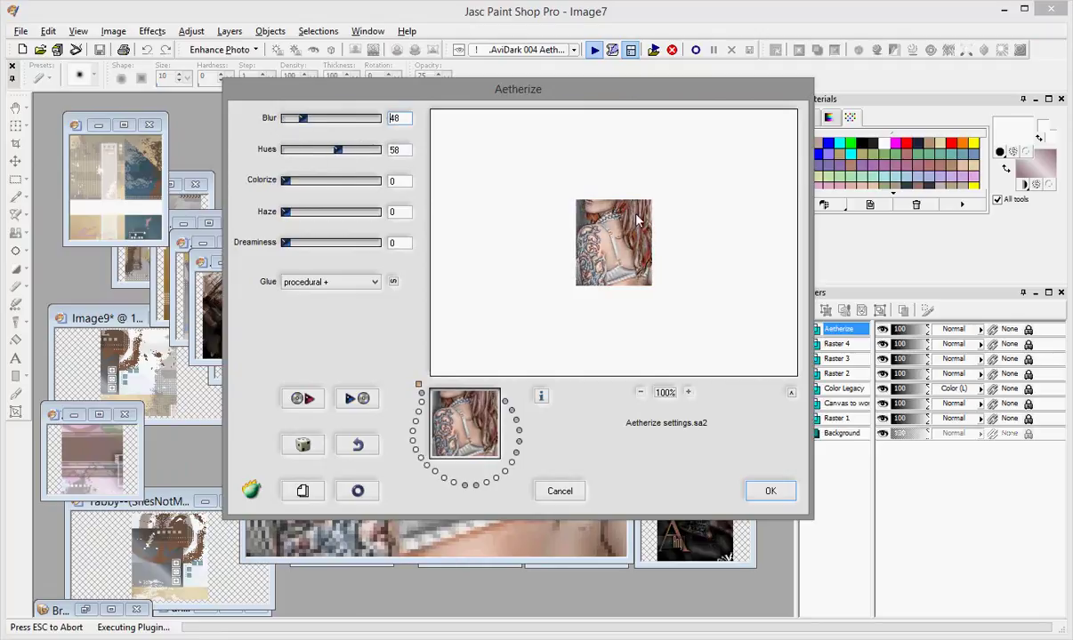
key("Return")
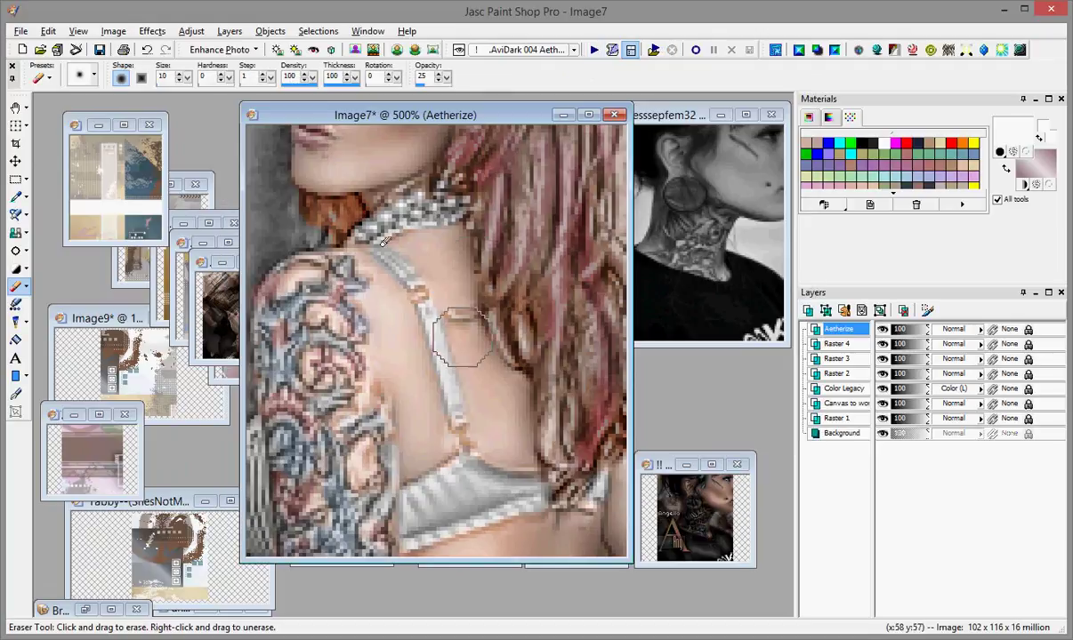
Run the .AviDark 005 Softmood script with Softness 69 and Red 56, and lightly erase its effect over the skin
left_click(573, 49)
left_click(507, 248)
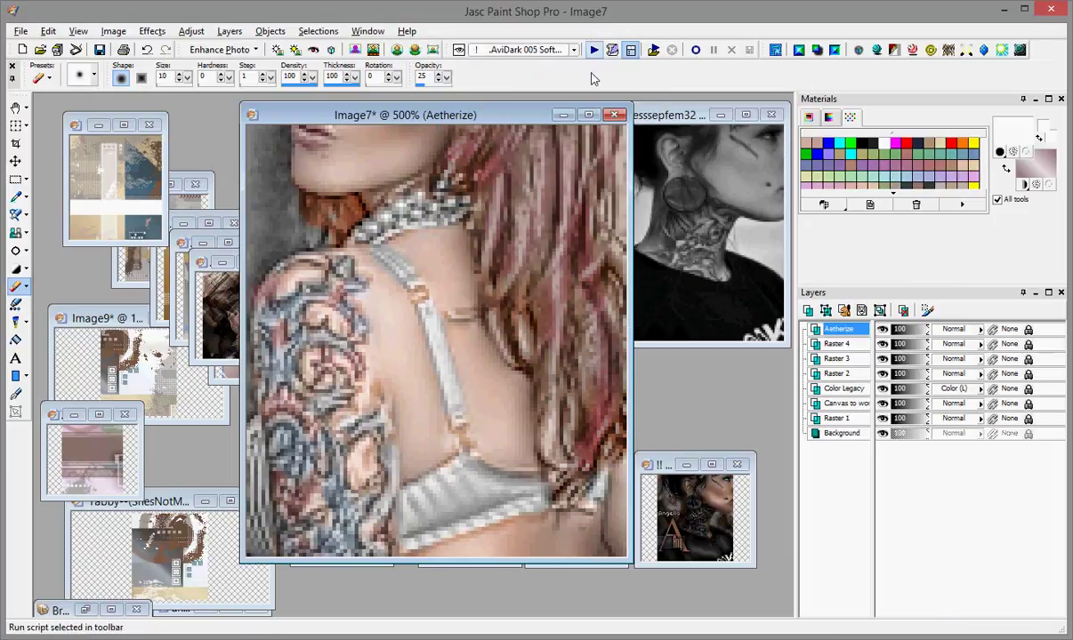
left_click(593, 51)
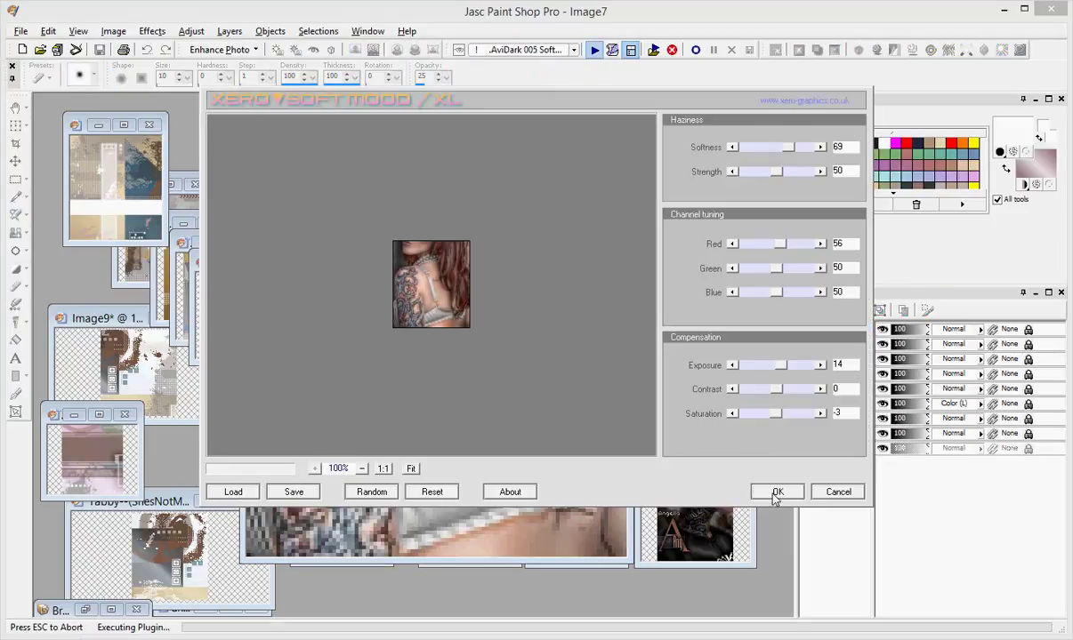
left_click(776, 493)
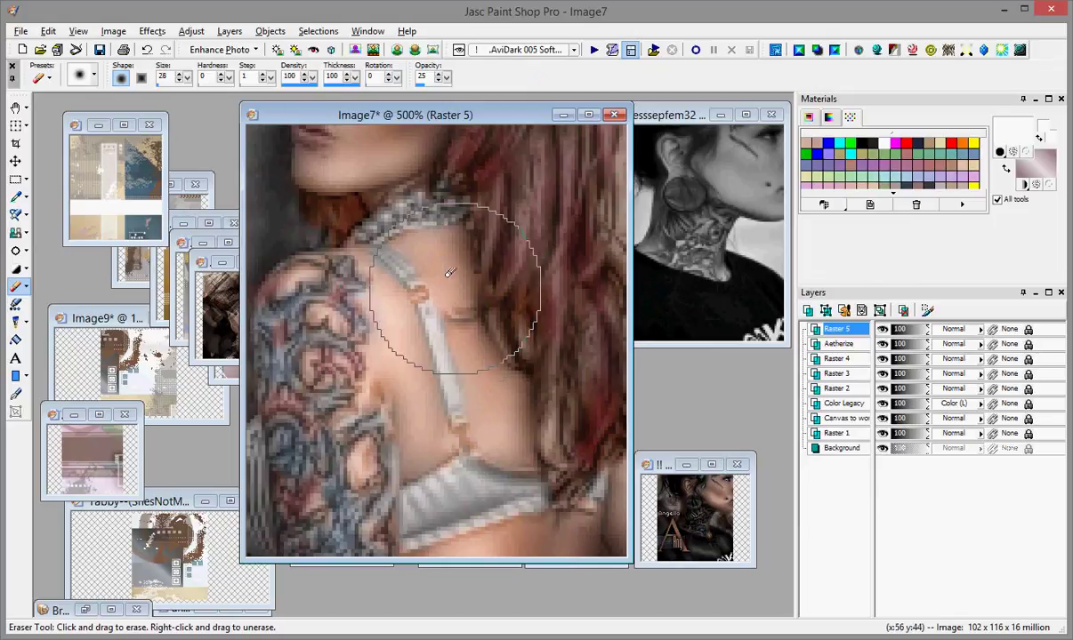
left_click(502, 398)
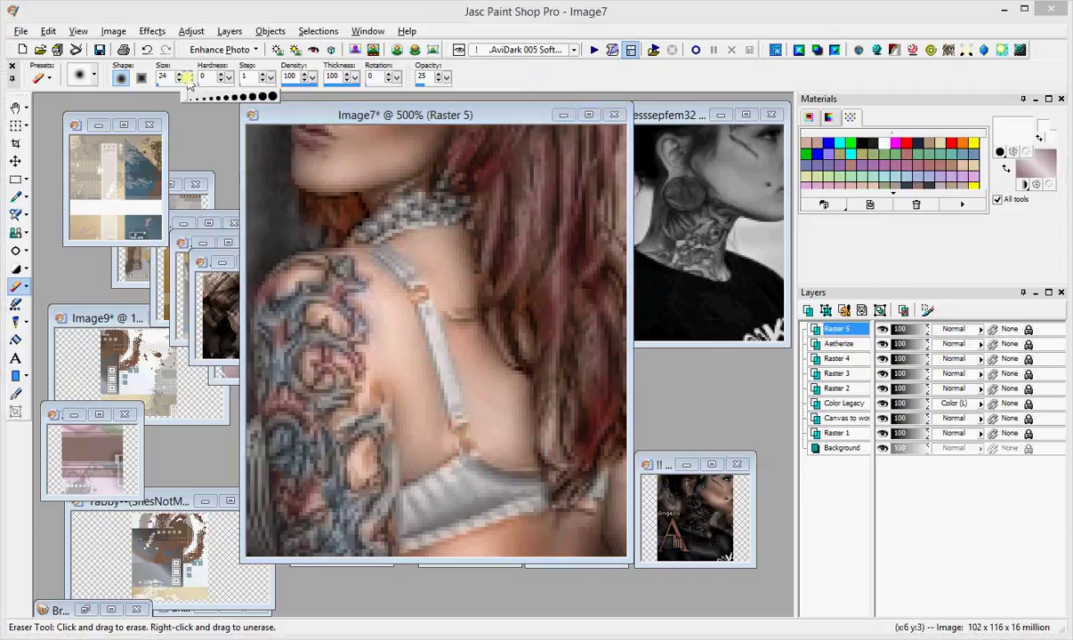
Sharpen the arm tattoo and the pearl necklace with the Sharpen Brush, using size 9 for the necklace
left_click(15, 250)
left_click_drag(192, 85, 196, 91)
mouse_move(329, 354)
left_mouse_down()
mouse_move(306, 467)
mouse_move(357, 500)
mouse_move(319, 533)
mouse_move(371, 429)
mouse_move(296, 273)
left_mouse_up()
left_click_drag(187, 80, 167, 89)
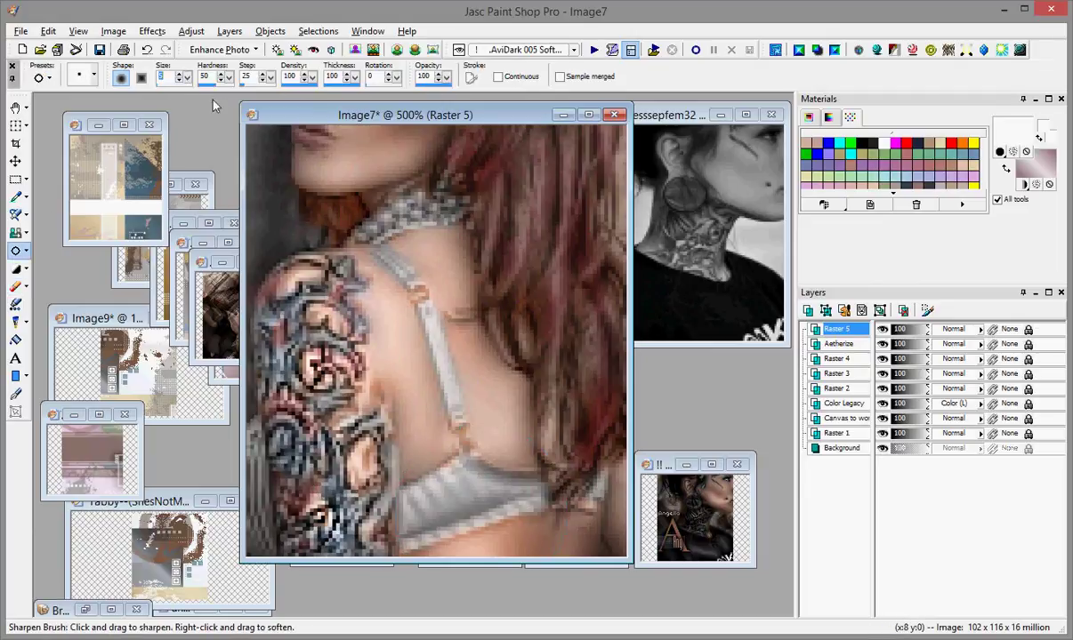
left_click_drag(451, 207, 356, 229)
Copy the sharpened image and undo the sharpening strokes
left_click(51, 33)
left_click(141, 48)
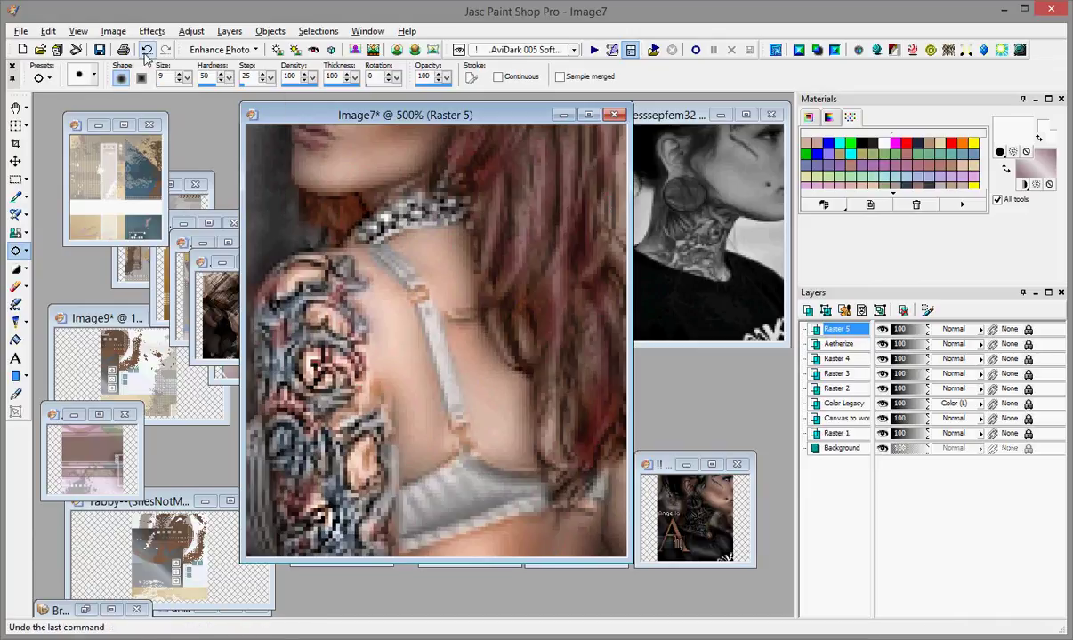
left_click(146, 49)
left_click(146, 49)
left_click(146, 50)
left_click(146, 50)
left_click(145, 50)
Paste the sharpened copy as a new layer and set its opacity to 42
left_click(53, 34)
mouse_move(70, 152)
left_click(369, 168)
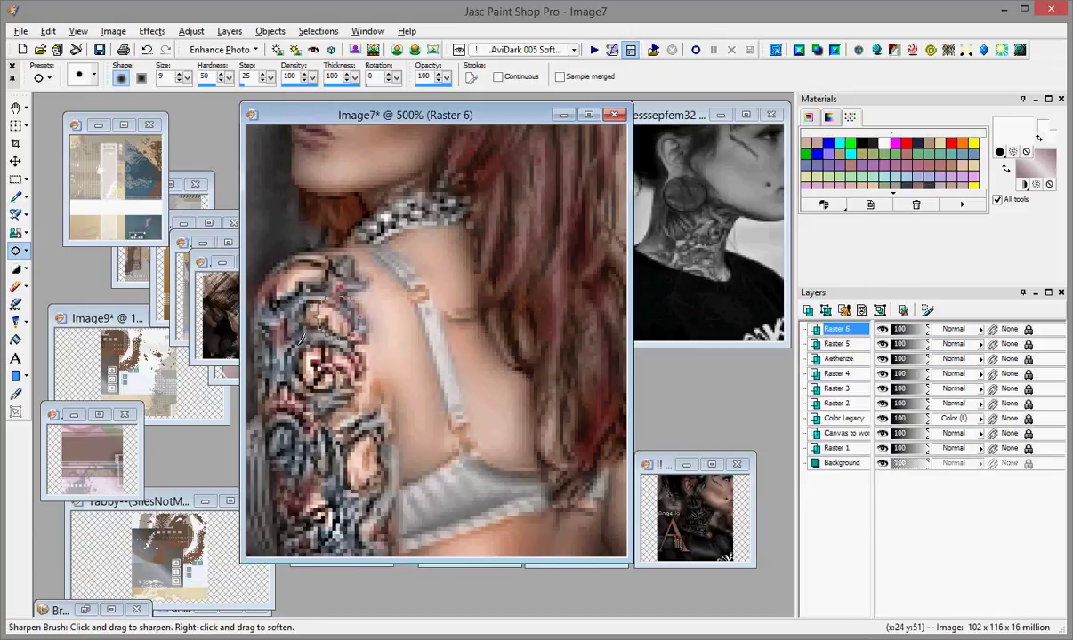
left_click_drag(927, 330, 900, 331)
left_click_drag(514, 90, 509, 78)
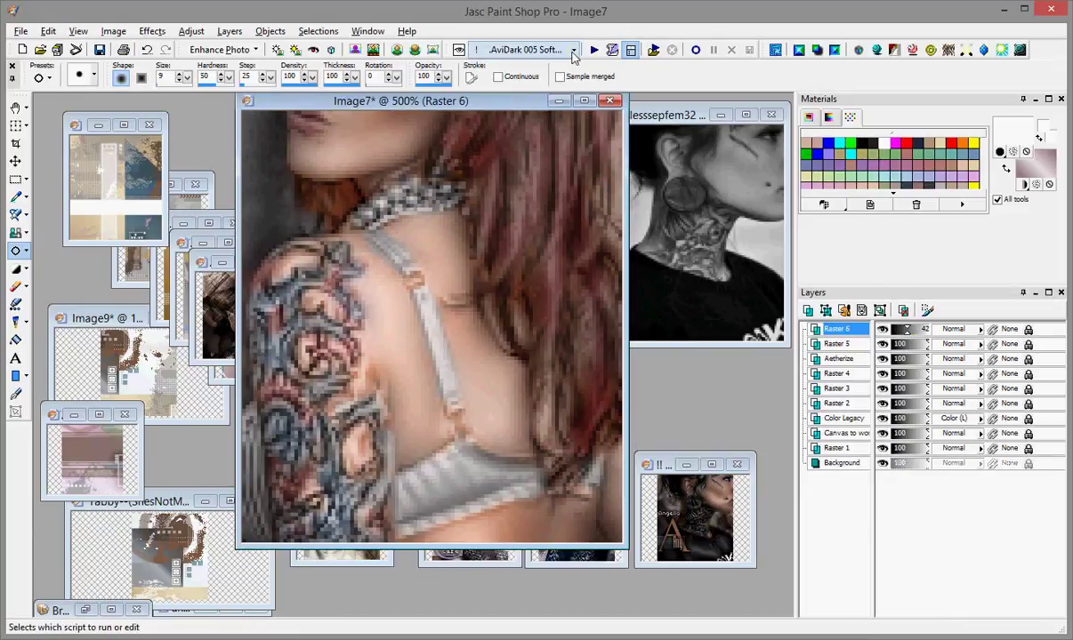
Paste a merged copy of the image as another new layer above the sharpened one
left_click(48, 31)
mouse_move(69, 152)
left_click(342, 169)
Outline the tattooed arm with the Freehand Selection tool
left_click(25, 179)
left_click(72, 180)
left_click_drag(387, 540, 383, 454)
left_click(27, 179)
left_click(66, 196)
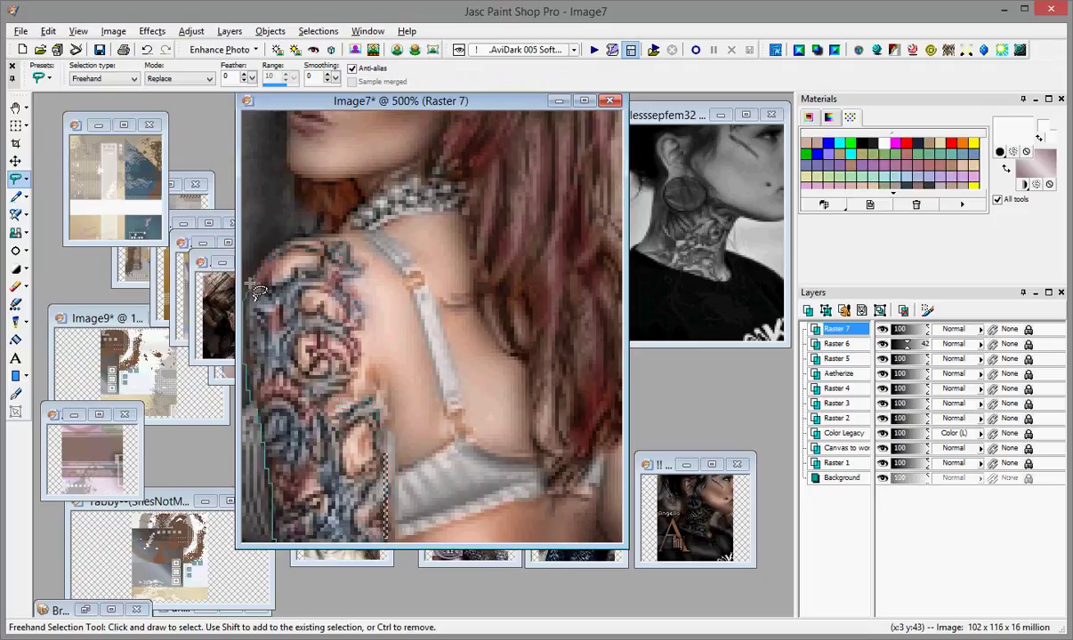
left_click_drag(242, 324, 243, 333)
Apply HSB Noise to the selected arm with hue variation 25, saturation 30, brightness 40 and Smooth Lumps, and deselect
left_click(152, 31)
left_click(191, 271)
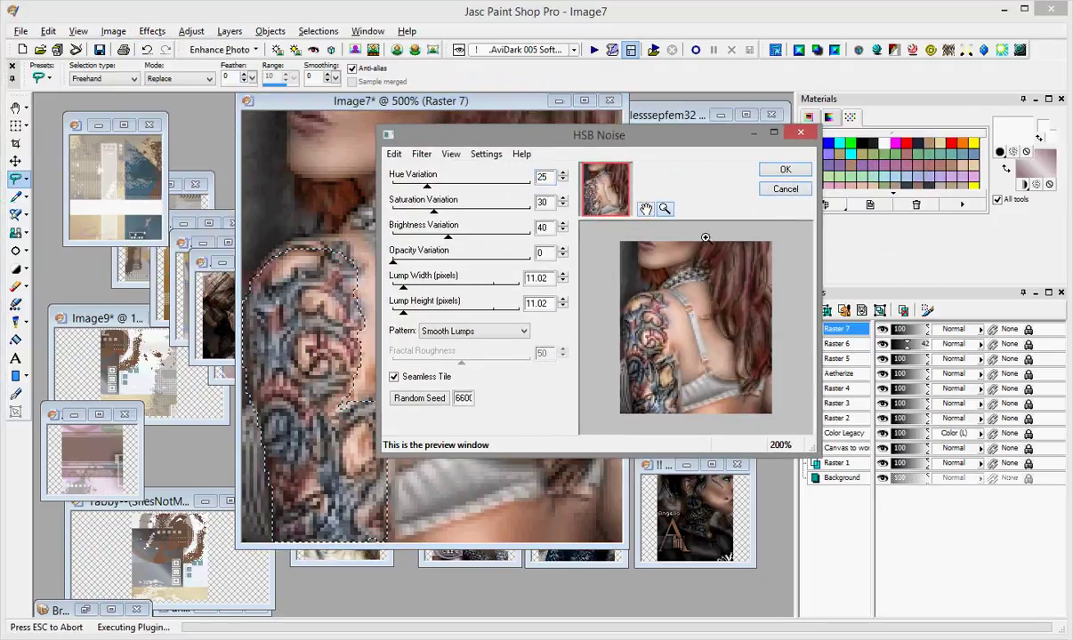
key("Return")
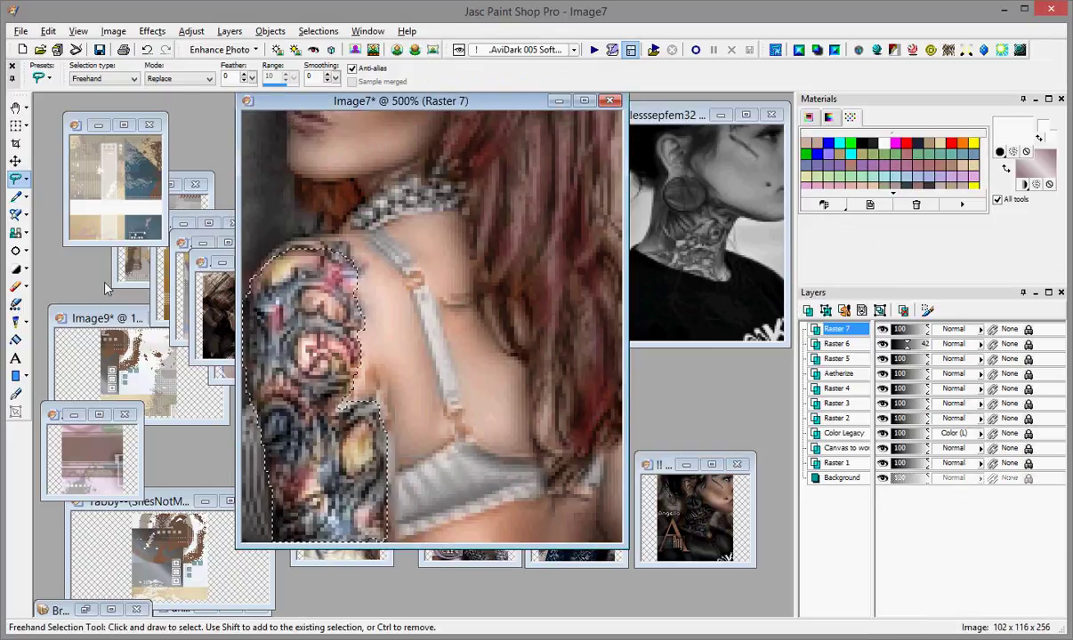
key("ctrl+d")
left_click_drag(301, 113, 367, 117)
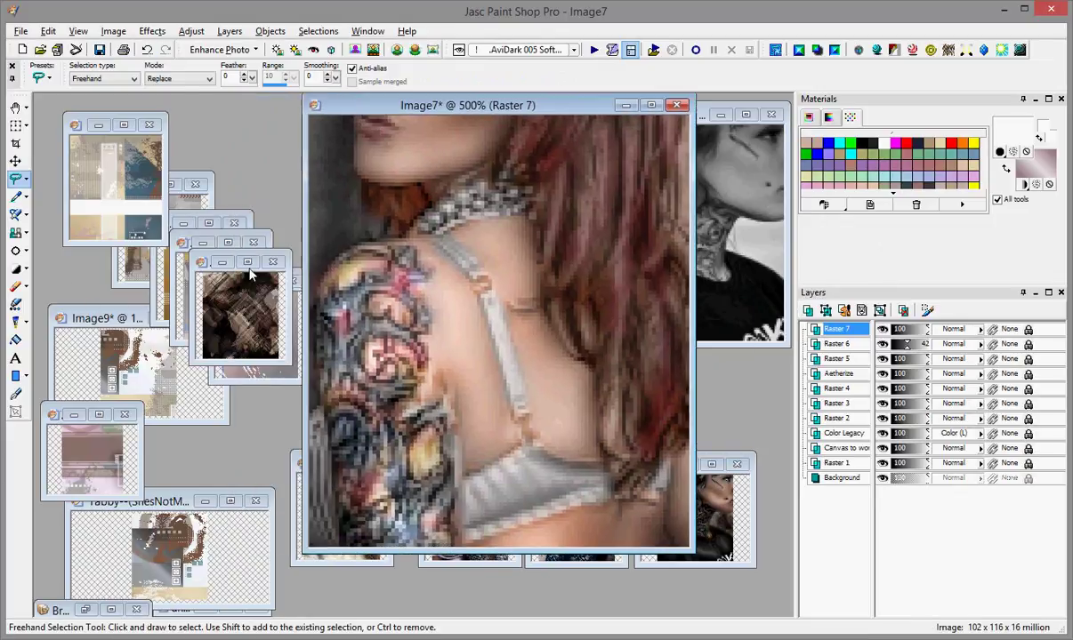
Open a dark cloudy background texture from the "intriq tabby bgs dec 2015" folder in the image browser
left_click(86, 610)
left_click(120, 372)
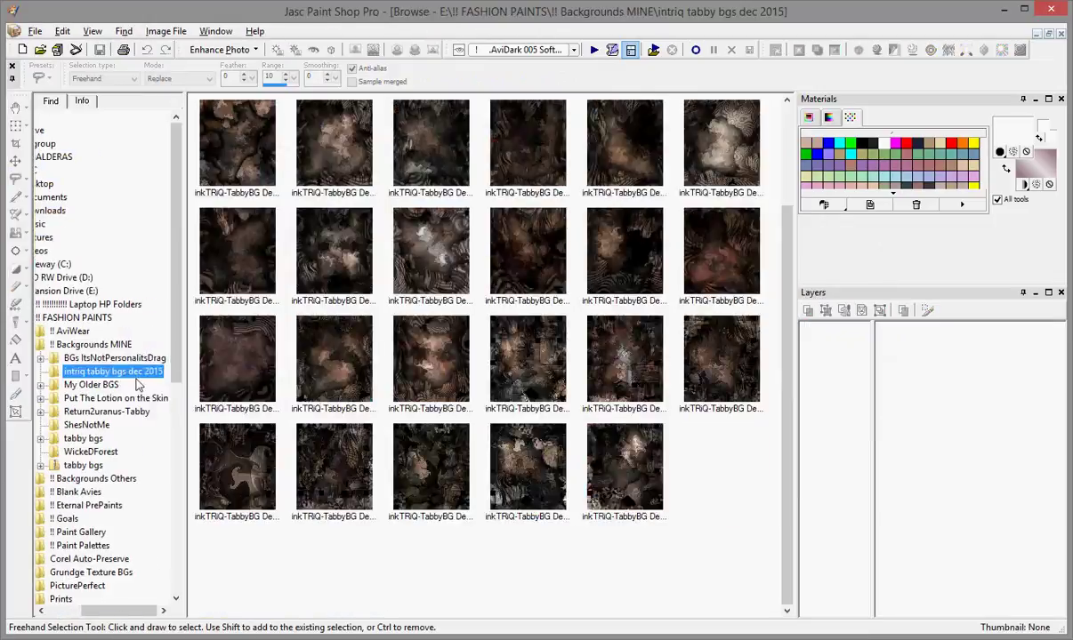
left_click_drag(786, 258, 786, 151)
double_click(238, 143)
left_click(1049, 34)
Copy the dark background texture and paste it as a new layer on the portrait
left_click(48, 31)
left_click(76, 143)
left_click(360, 111)
left_click(48, 31)
mouse_move(72, 150)
left_click(289, 160)
Erase the texture layer over the figure with a size 25 eraser at 25 opacity, keeping it in the background
left_click(15, 287)
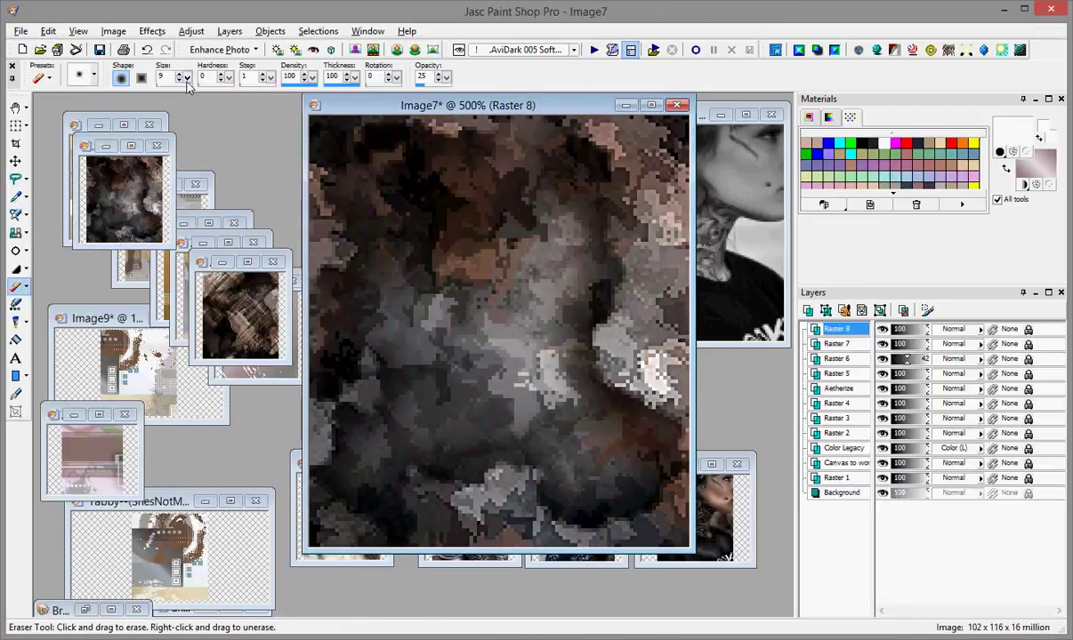
mouse_move(552, 178)
left_mouse_down()
mouse_move(374, 123)
mouse_move(432, 257)
mouse_move(376, 356)
mouse_move(427, 356)
mouse_move(610, 306)
mouse_move(619, 154)
mouse_move(637, 163)
mouse_move(612, 458)
mouse_move(637, 318)
mouse_move(491, 247)
mouse_move(392, 449)
mouse_move(518, 392)
mouse_move(540, 498)
left_mouse_up()
left_click_drag(304, 153, 235, 150)
mouse_move(288, 142)
left_mouse_down()
mouse_move(338, 150)
mouse_move(368, 202)
mouse_move(407, 148)
mouse_move(283, 216)
mouse_move(374, 142)
left_mouse_up()
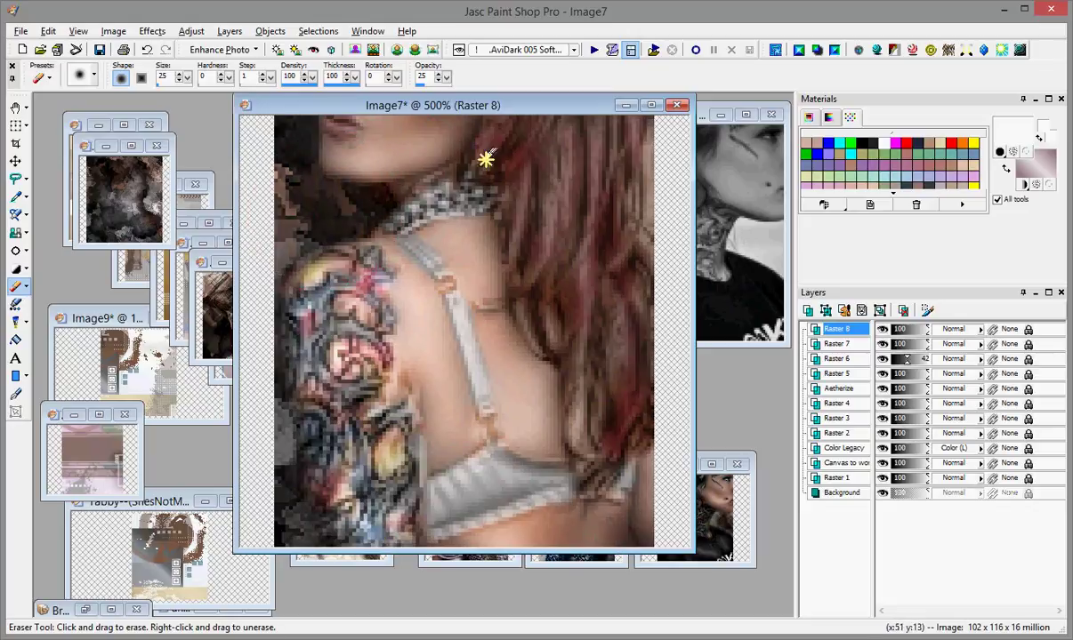
Run the .AviDark 005 Softmood script twice more, first with Softness 49 and again with Softness 100
left_click(594, 50)
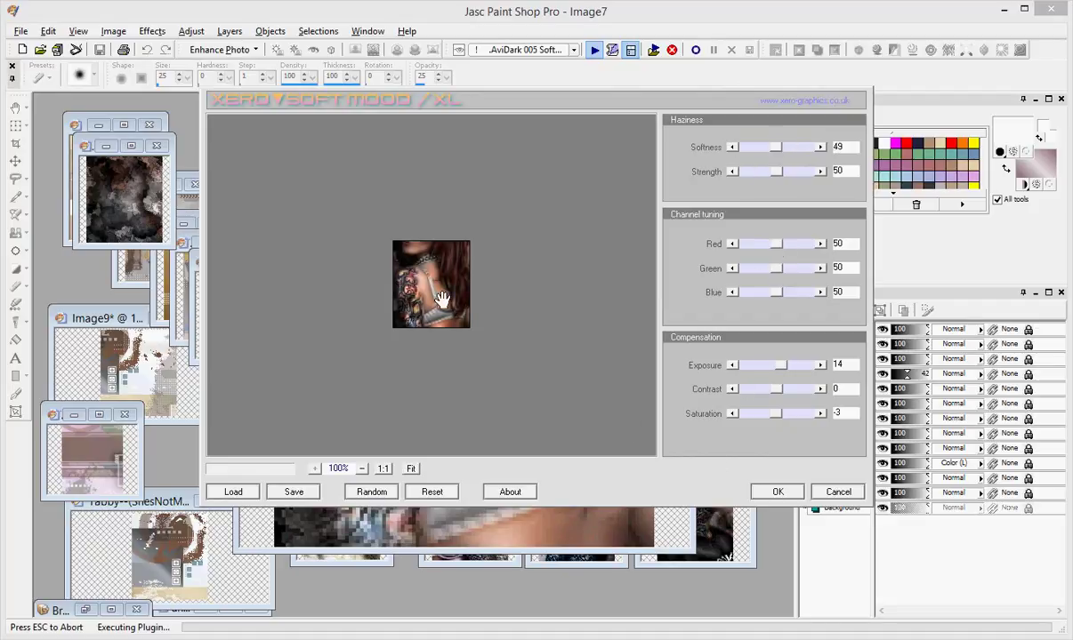
left_click(775, 492)
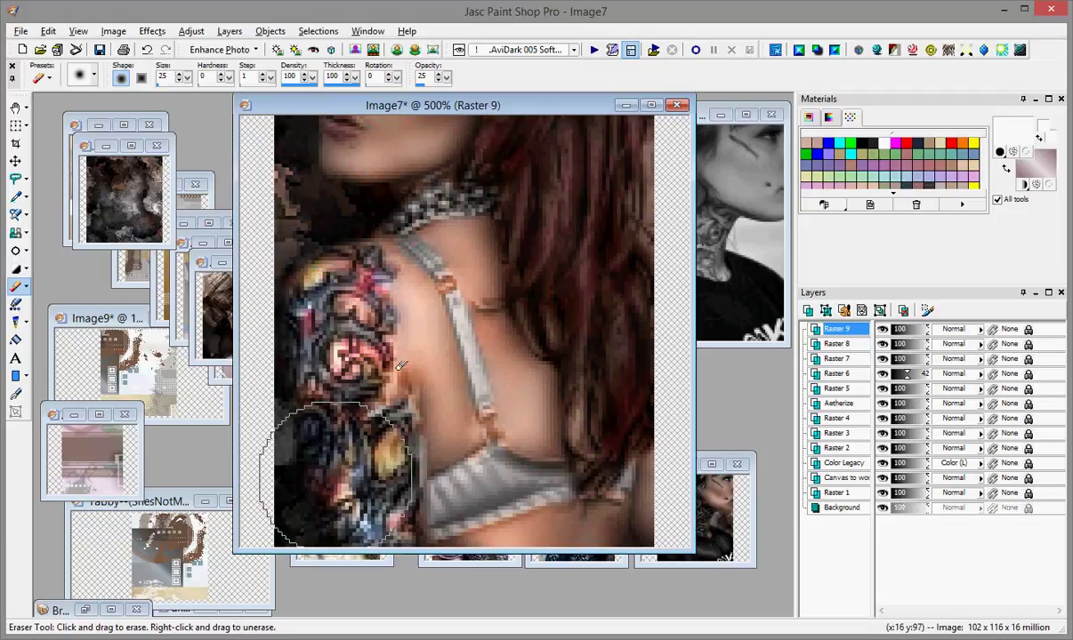
left_click(591, 50)
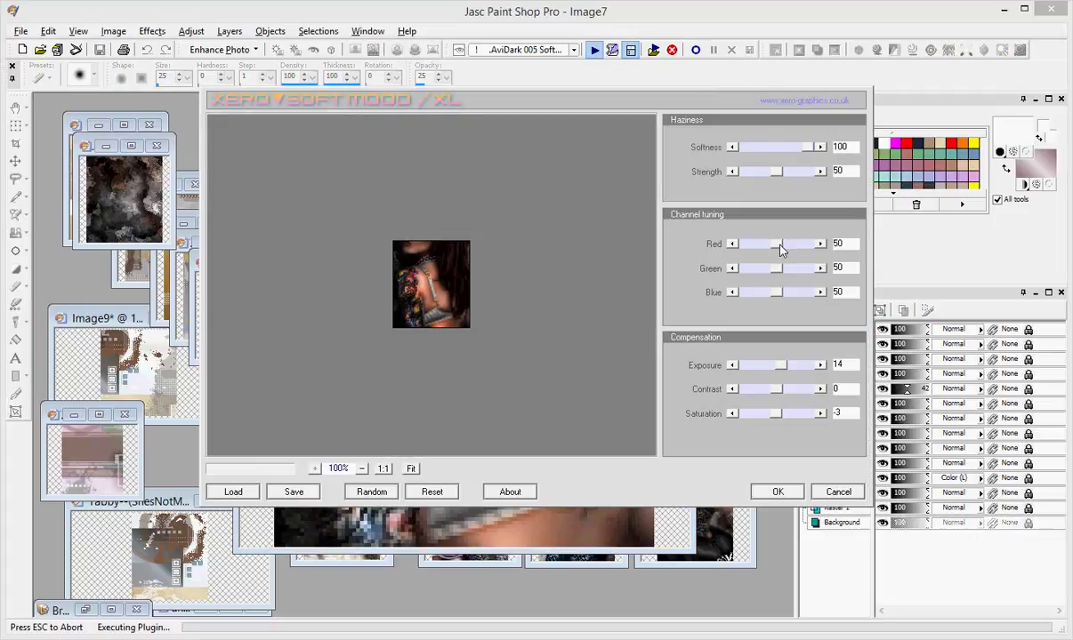
left_click_drag(772, 417, 772, 417)
left_click(774, 490)
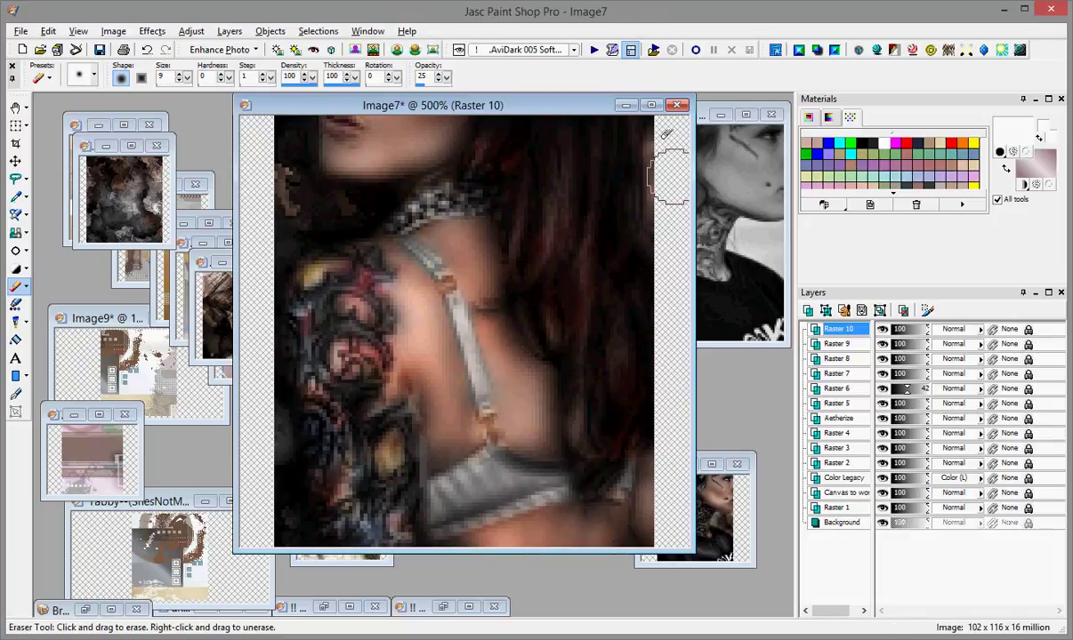
Run the .AviDark 007 Softner script on the portrait to add a hard light softening layer
key("ctrl+shift+a")
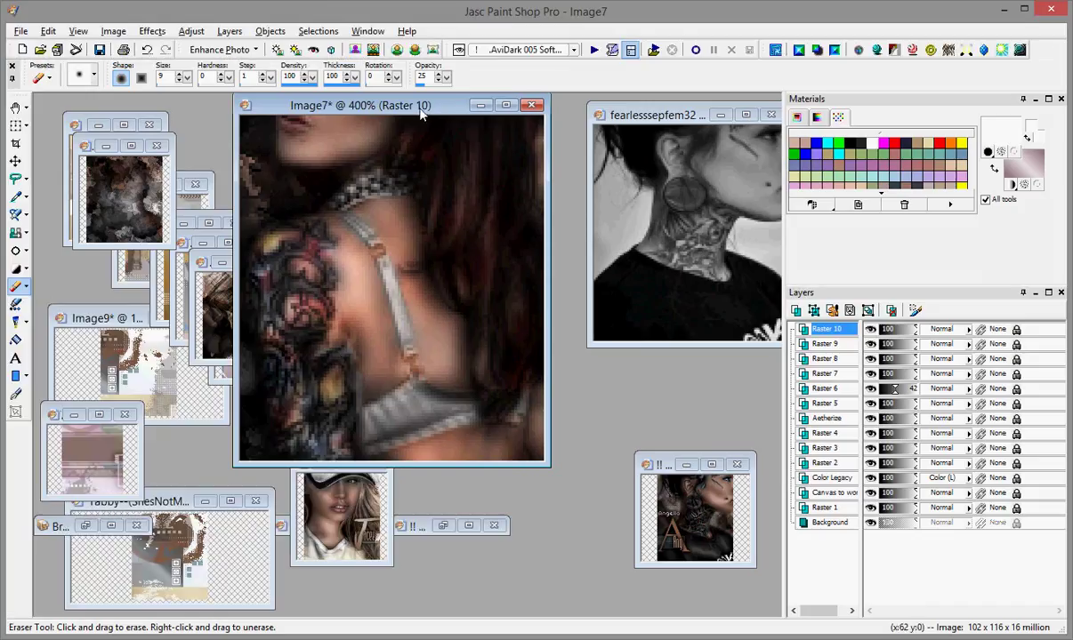
left_click(573, 50)
left_click(571, 274)
left_click(594, 49)
left_click(480, 478)
left_click(719, 406)
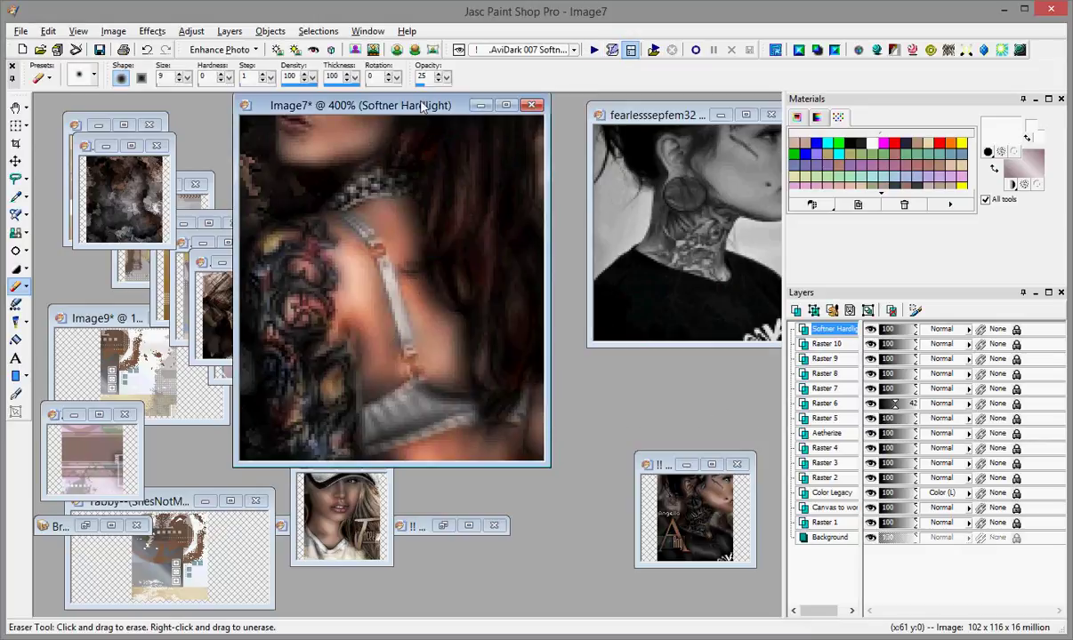
Run the .AviDark 008 Clarity script with Clarity 128, Fine tune 3 and Strength 50
left_click_drag(400, 104, 366, 118)
left_click(573, 49)
left_click(572, 285)
left_click(595, 52)
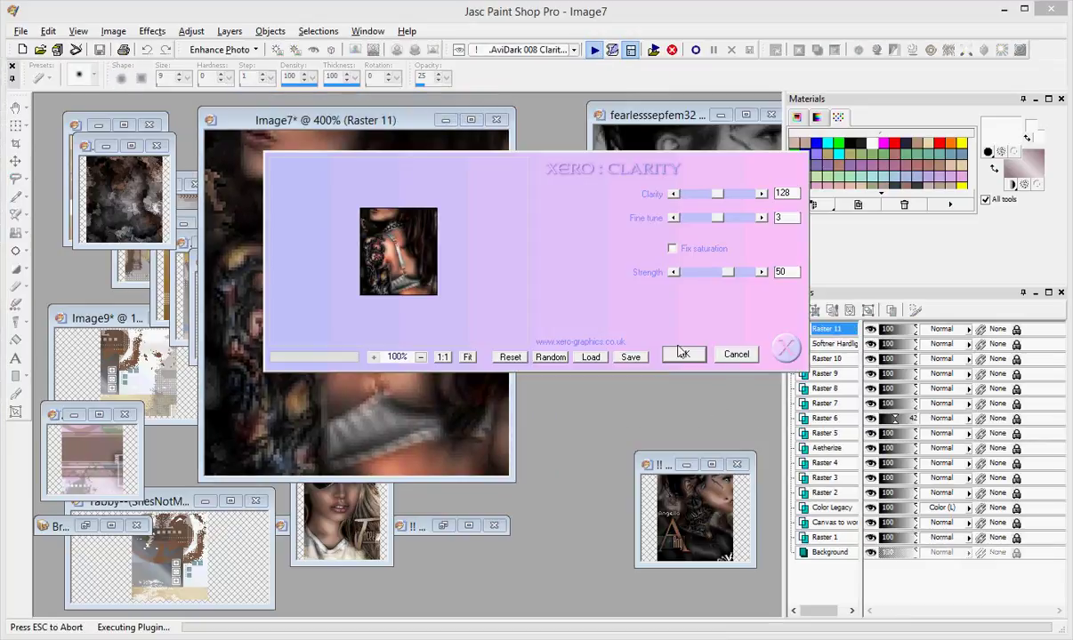
left_click(686, 353)
Erase parts of the sharpened clarity layer over the skin and tattooed arm with a size 9 eraser at 25 opacity
scroll(329, 169, "up", 1)
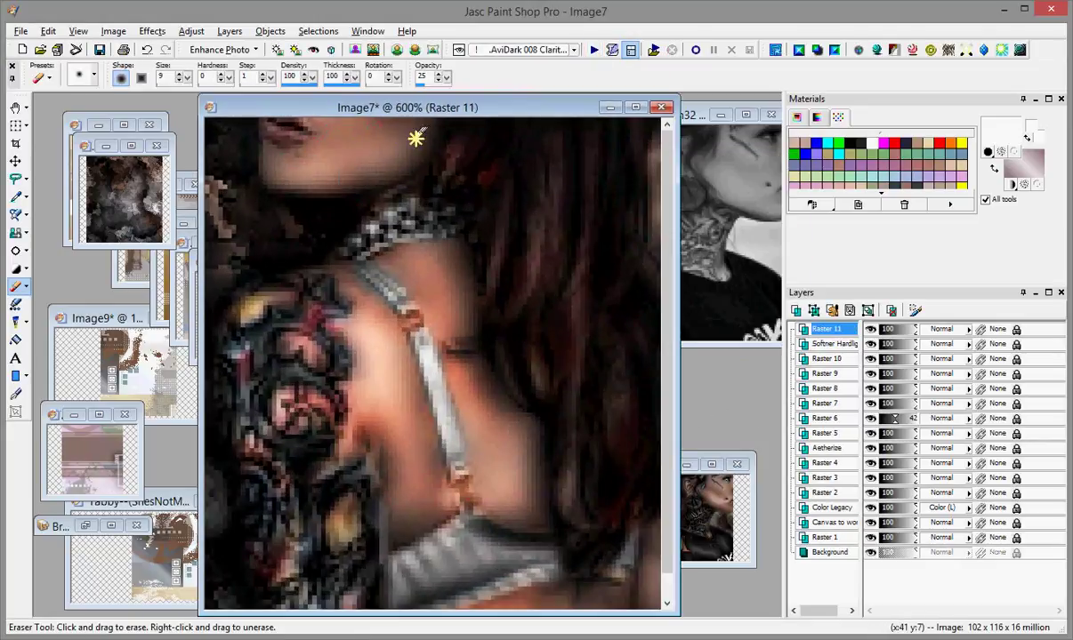
left_click_drag(354, 326, 424, 487)
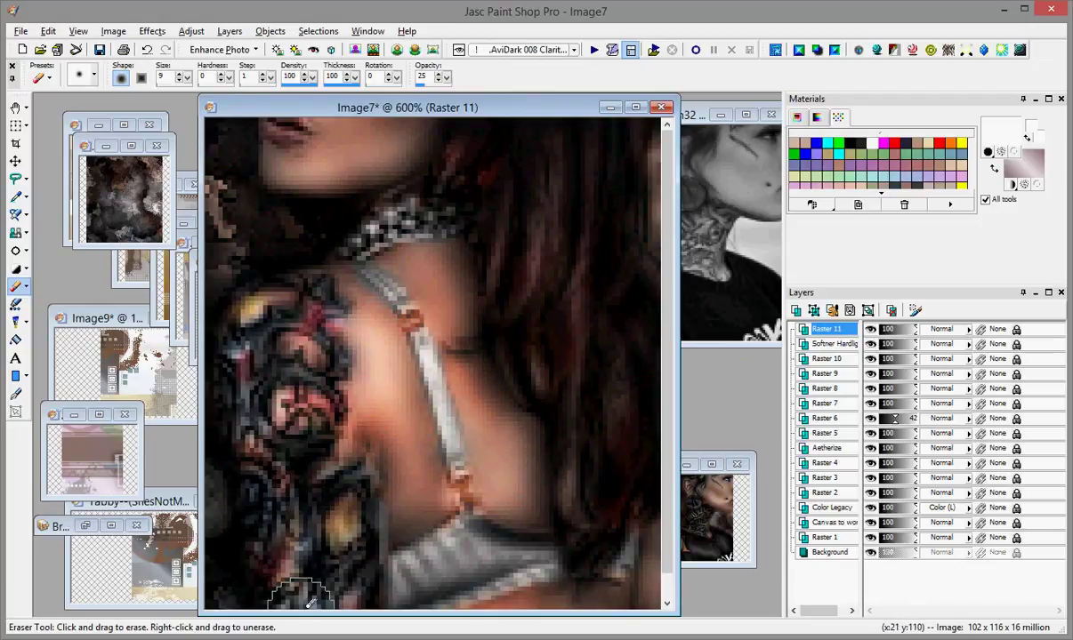
scroll(473, 202, "down", 5)
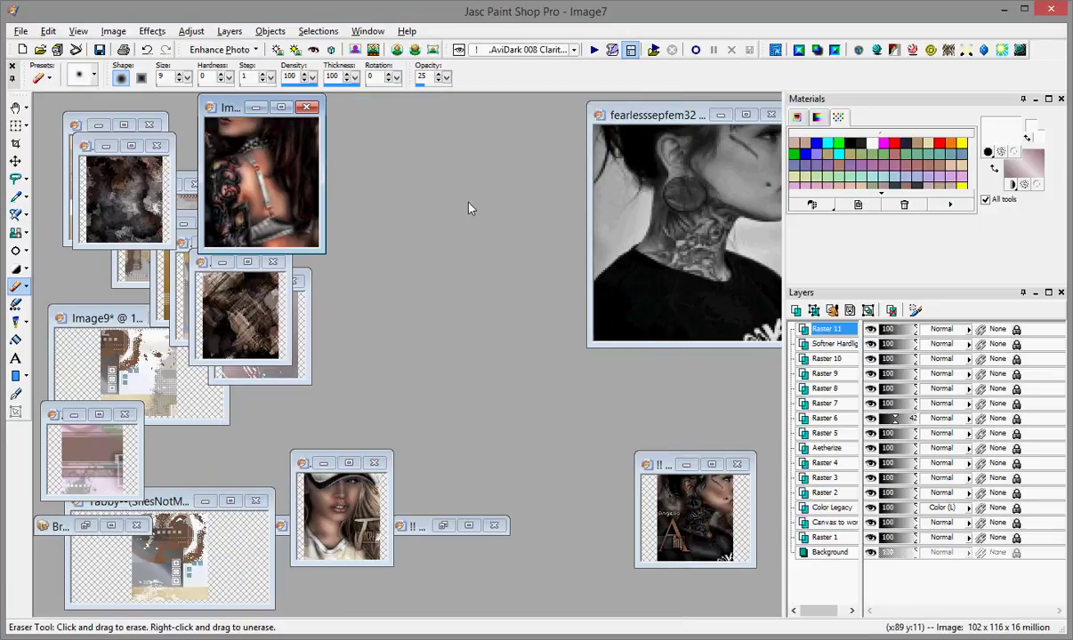
left_click_drag(226, 108, 387, 172)
scroll(491, 363, "up", 3)
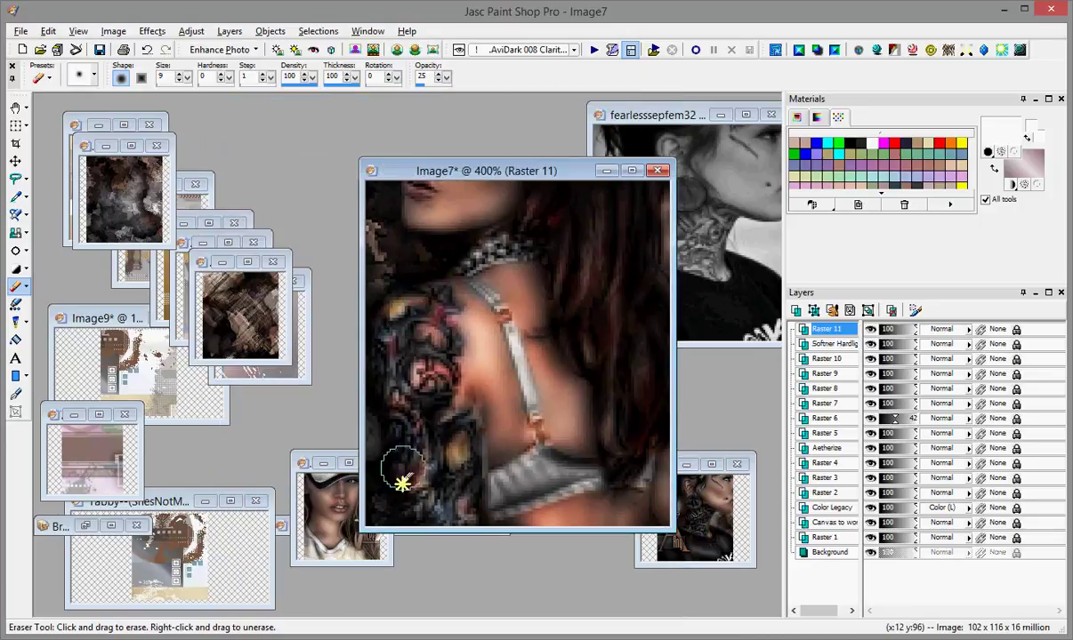
scroll(477, 482, "down", 1)
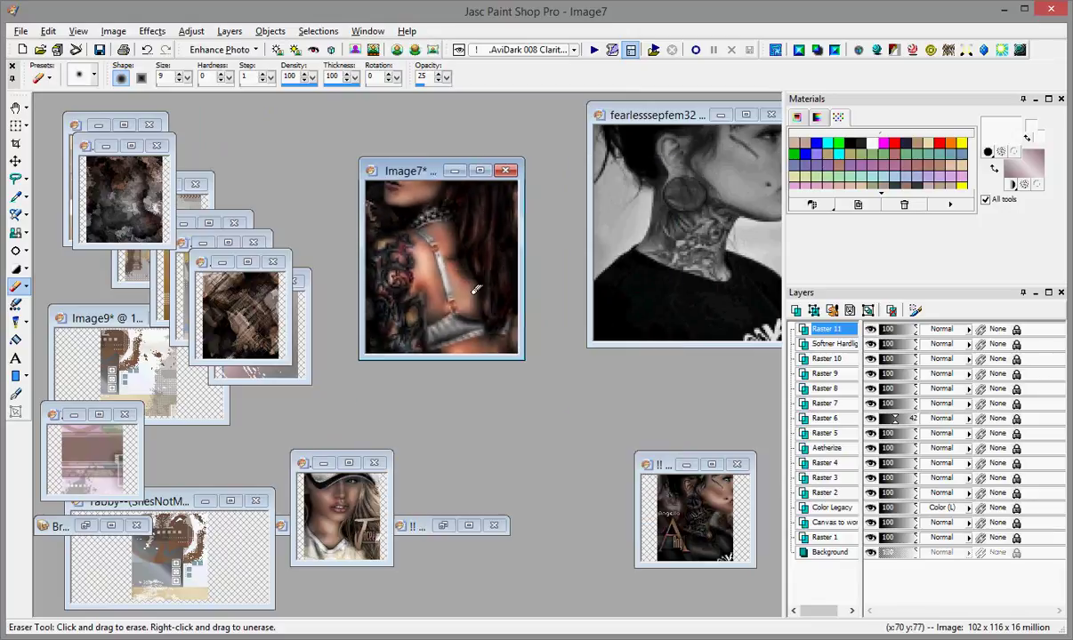
Rearrange the open avatars below the portrait and place the original black-and-white photo beside the coloured version for comparison
left_click(444, 526)
left_click_drag(292, 453, 190, 423)
left_click_drag(246, 438, 330, 473)
key("ctrl+w")
left_click(323, 525)
left_click(206, 502)
left_click(206, 526)
left_click(205, 525)
left_click_drag(383, 108, 203, 163)
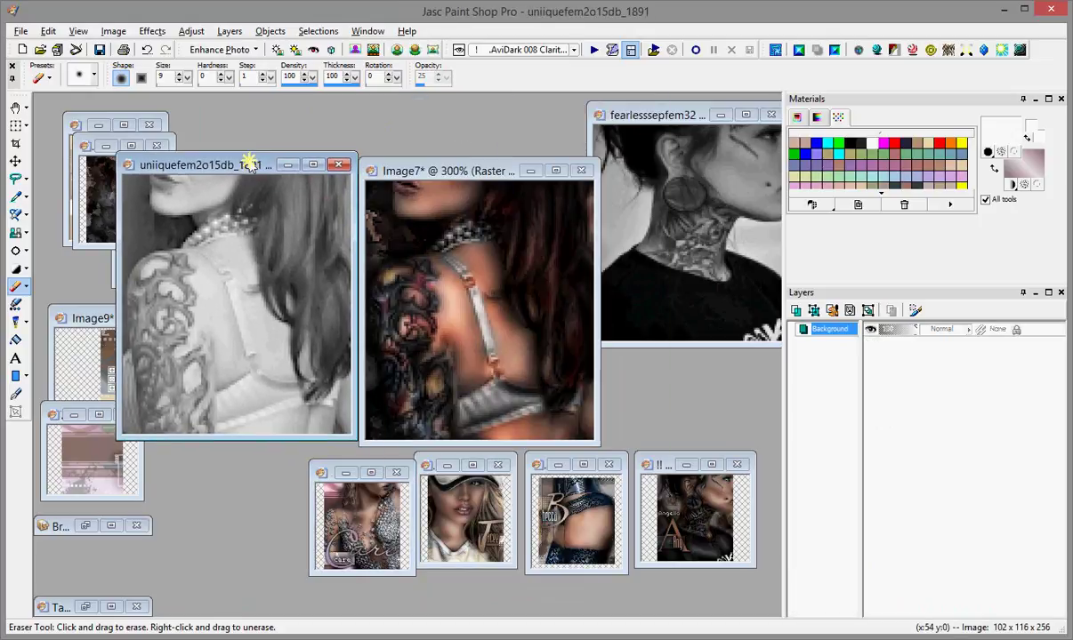
Place the finished neck-tattoo avatar beside its black-and-white source photo and enlarge it to compare the two
left_click_drag(661, 465, 435, 124)
left_click_drag(637, 114, 623, 111)
left_click_drag(435, 125, 412, 107)
scroll(345, 123, "up", 1)
scroll(345, 126, "up", 1)
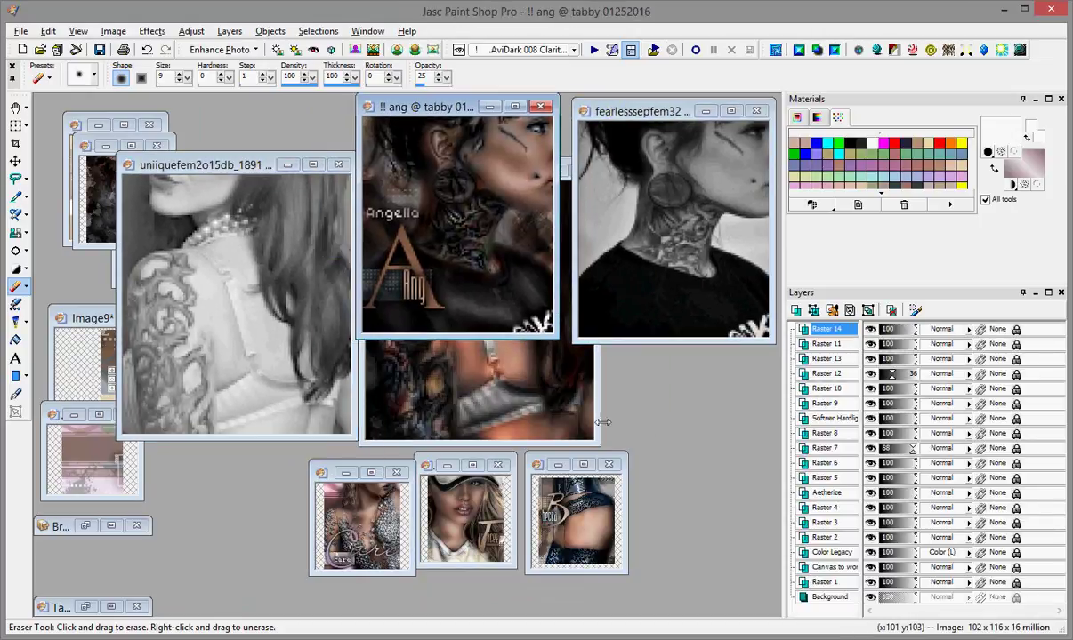
Return to the coloured back portrait and switch to the Move tool for positioning layers
left_click(591, 422)
key("m")
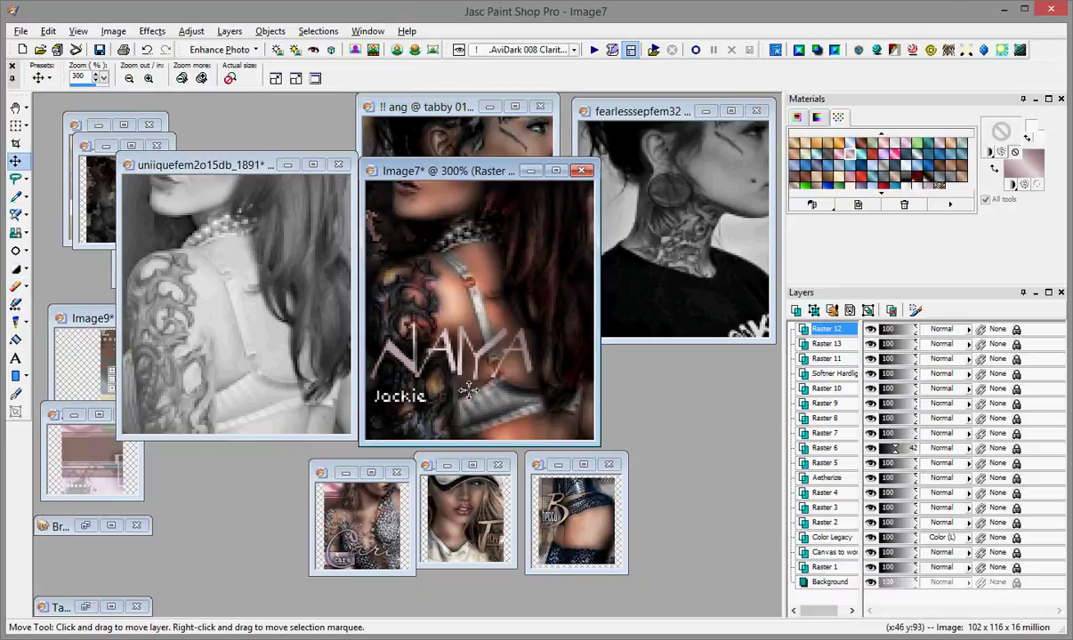